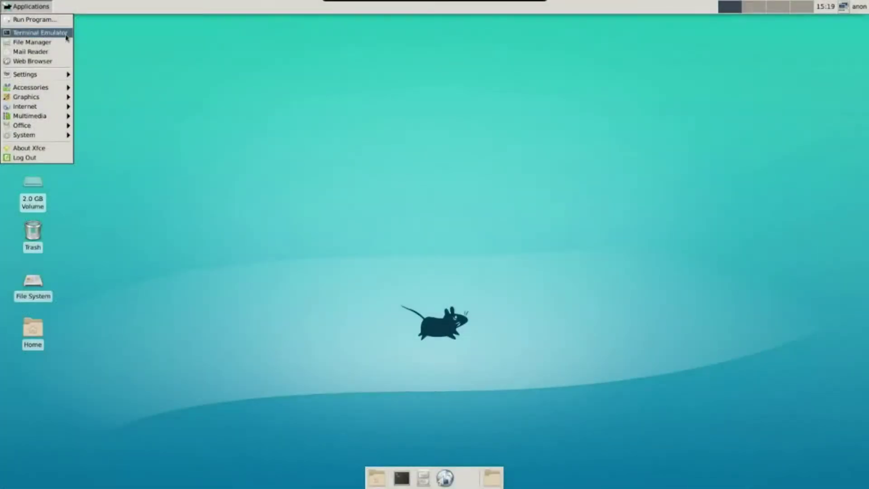
Open a terminal, switch to root with su, and launch void-installer.
click(67, 34)
drag(105, 26, 208, 68)
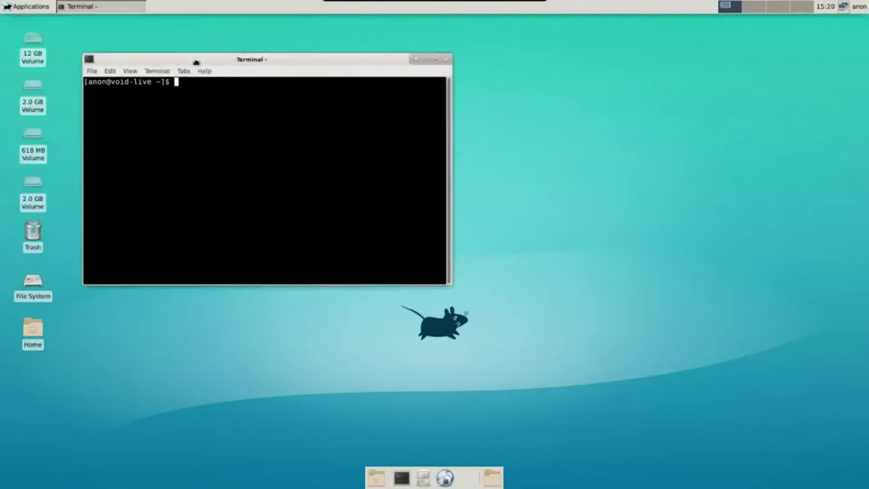
text(su)
key(Return)
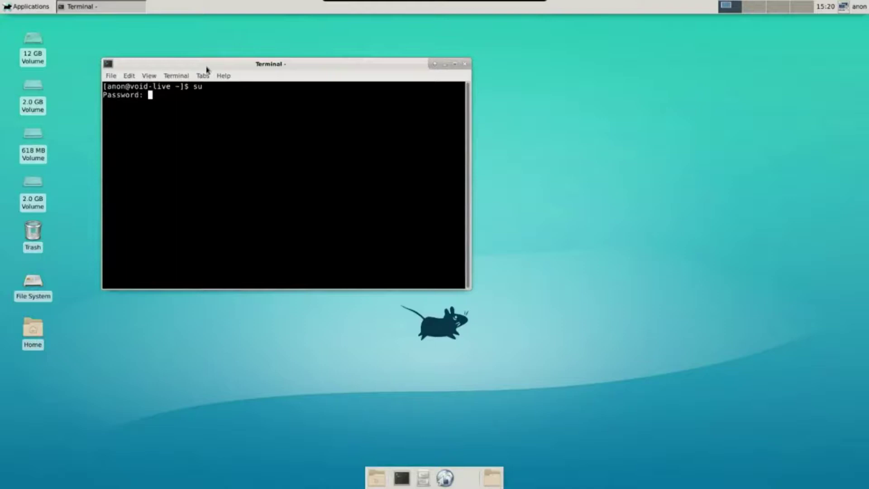
key(Return)
text(void-install)
key(Return)
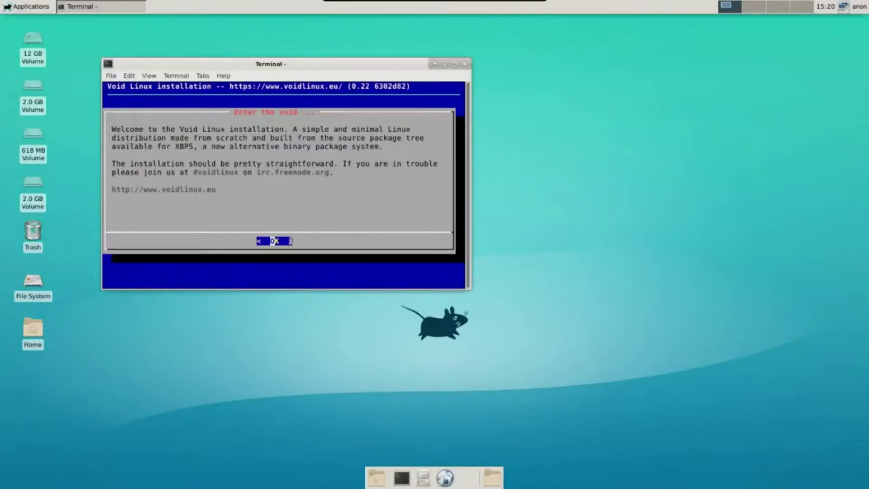
Dismiss the welcome message and pick the 'us' keymap from the keyboard list.
key(Return)
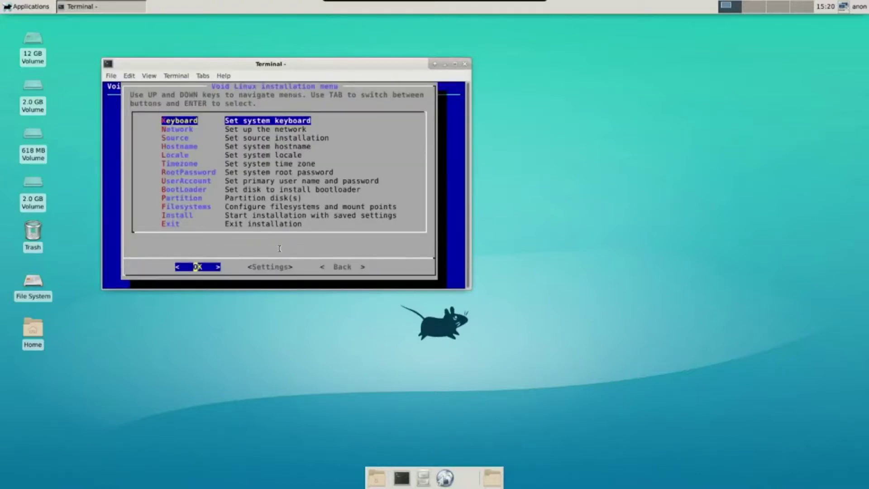
key(Return)
key(Page_Down)
key(Page_Down)
key(Page_Down)
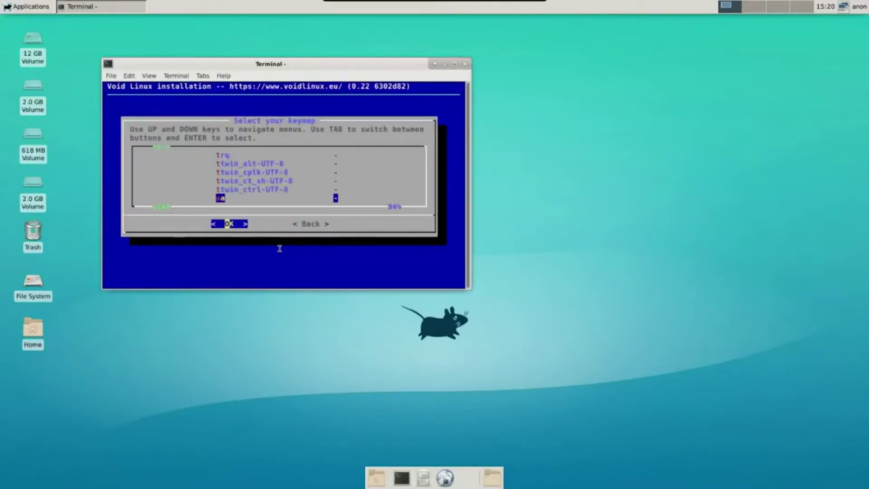
key(Page_Down)
key(Page_Down)
key(Page_Down)
key(Page_Down)
key(Page_Down)
key(Page_Down)
key(Down)
key(Down)
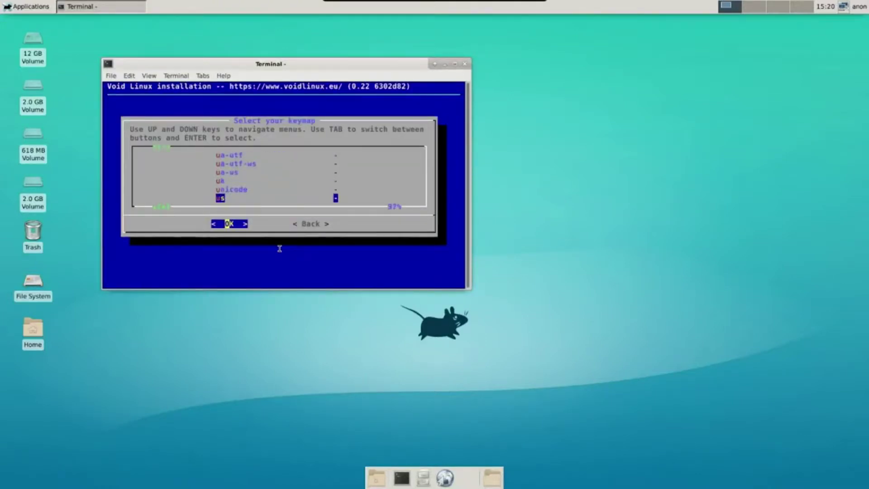
key(Return)
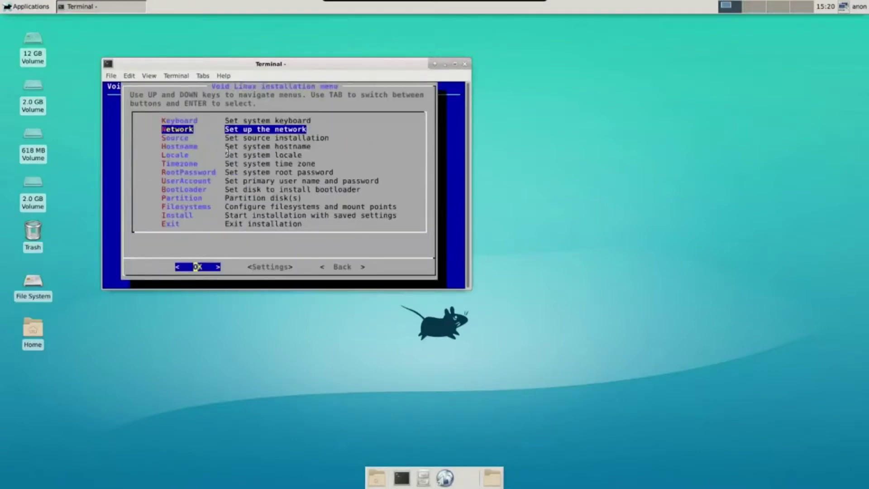
Configure the enp0s3 network interface and confirm the network is working.
key(Return)
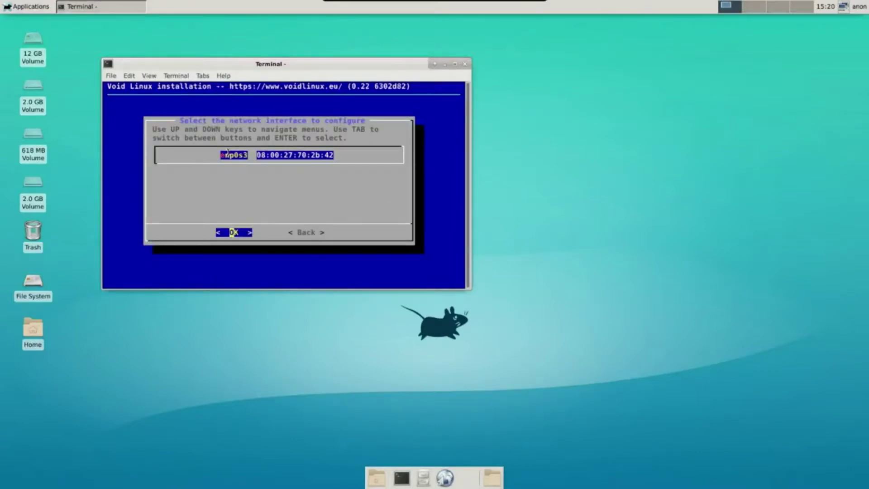
key(Return)
key(Return)
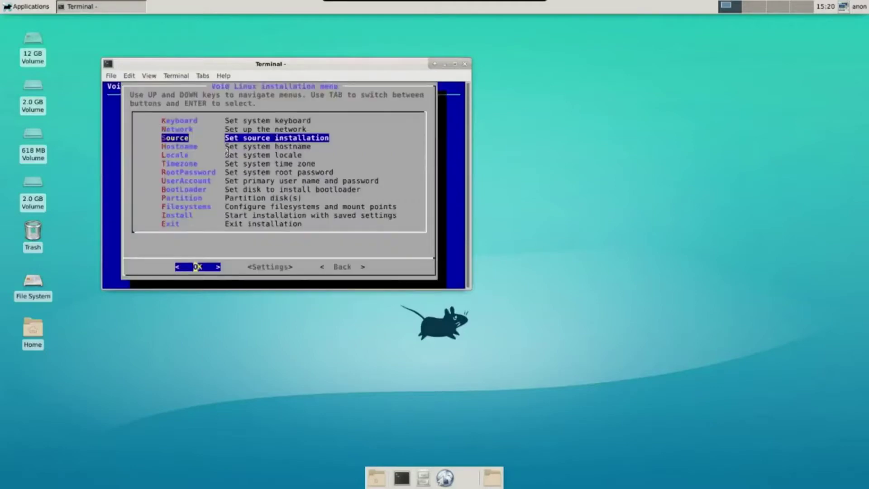
key(Return)
Choose Local (ISO image) as the package source and set the hostname to 'vbox'.
key(Down)
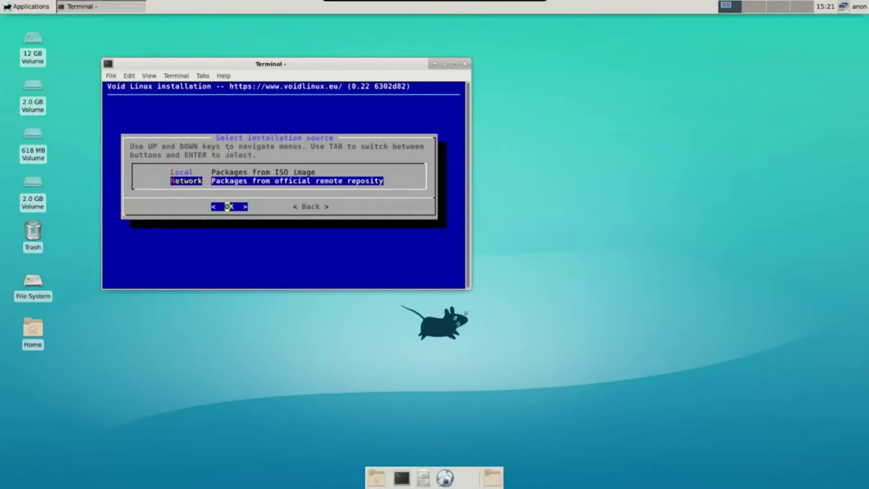
key(Up)
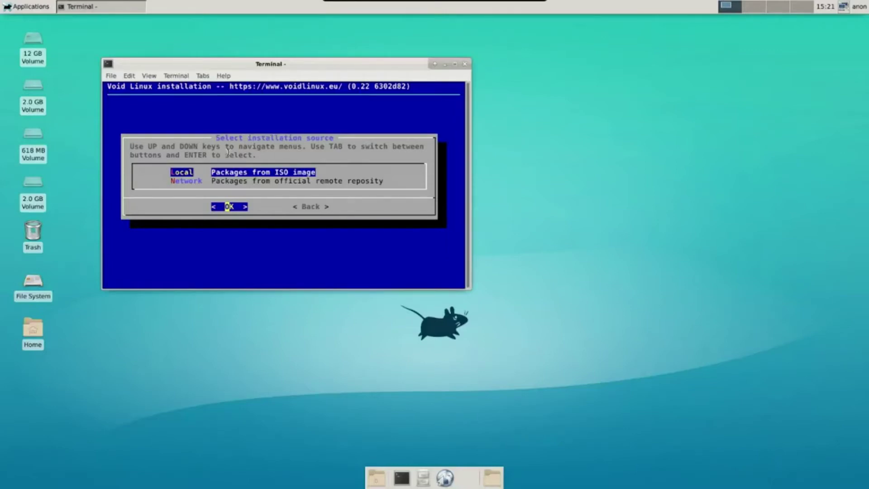
key(Return)
key(Return)
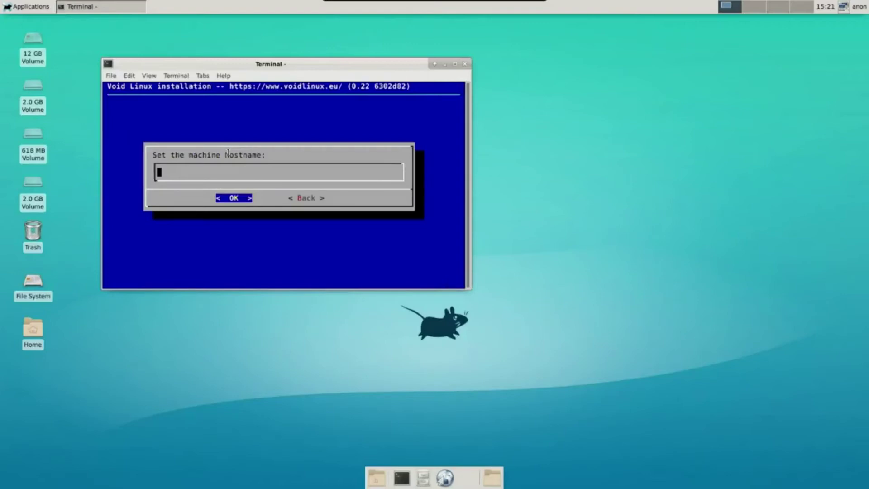
text(vbox)
key(Return)
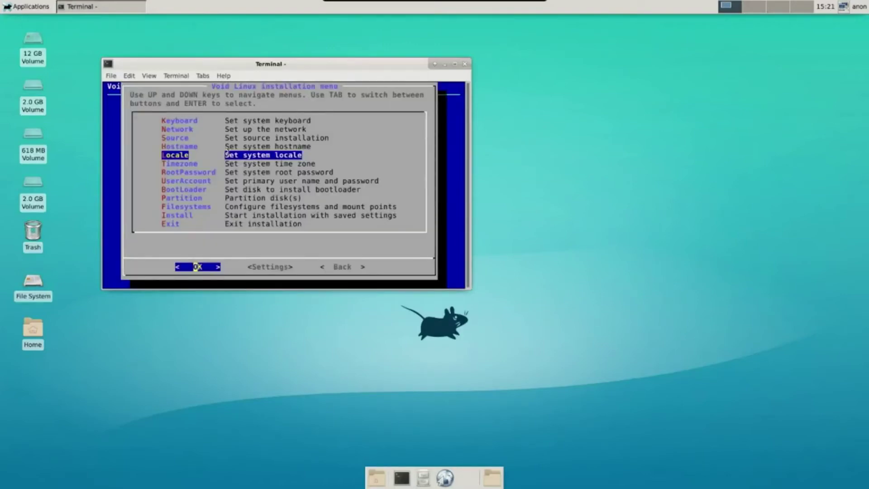